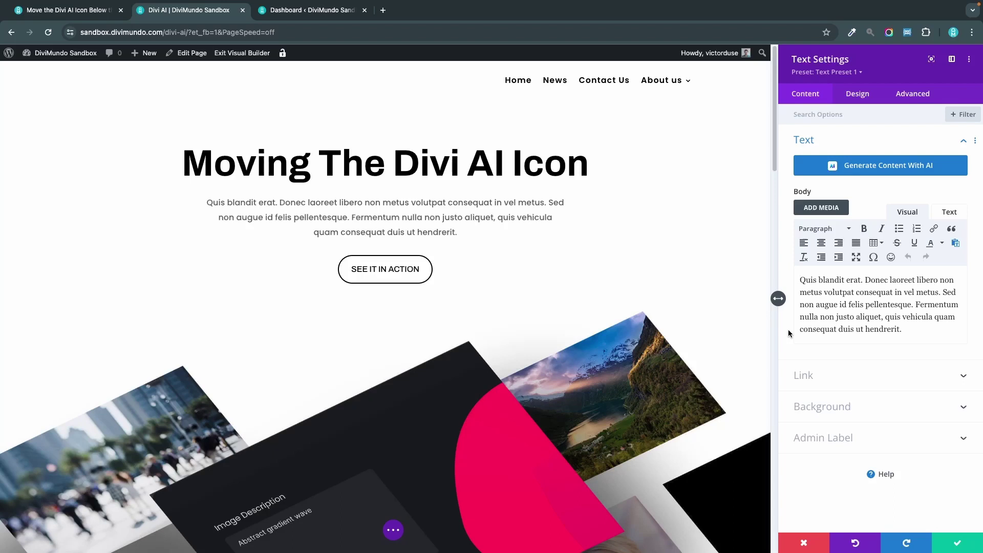
Show the Divi AI icon overlapping the Text module's body editor, then bring up the DiviMundo article.
{"action": "mouse_move", "coordinate": [829, 336]}
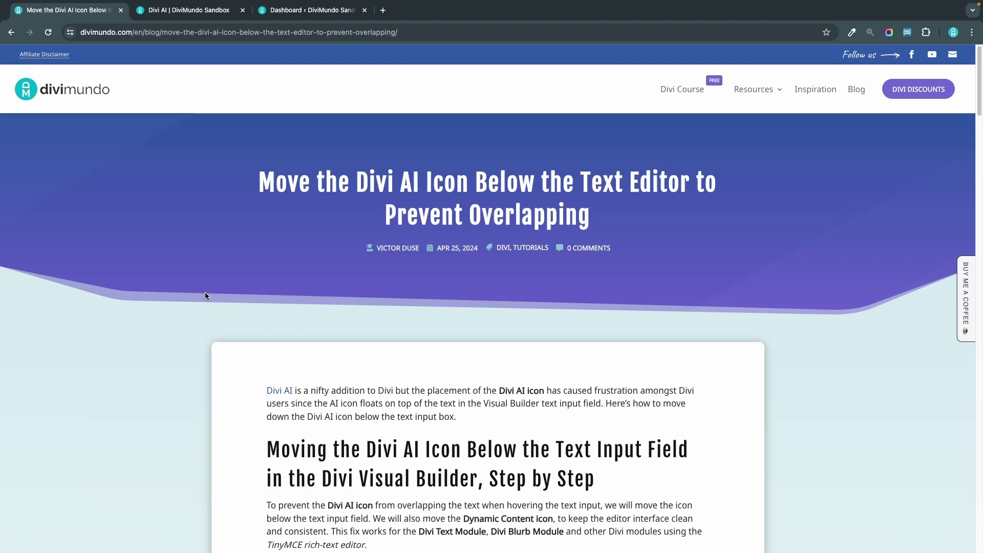
Copy the article's CSS snippet for the Divi AI and Dynamic Content icons, then go to the WordPress dashboard.
{"action": "scroll", "coordinate": [205, 296], "scroll_direction": "down", "scroll_amount": 5}
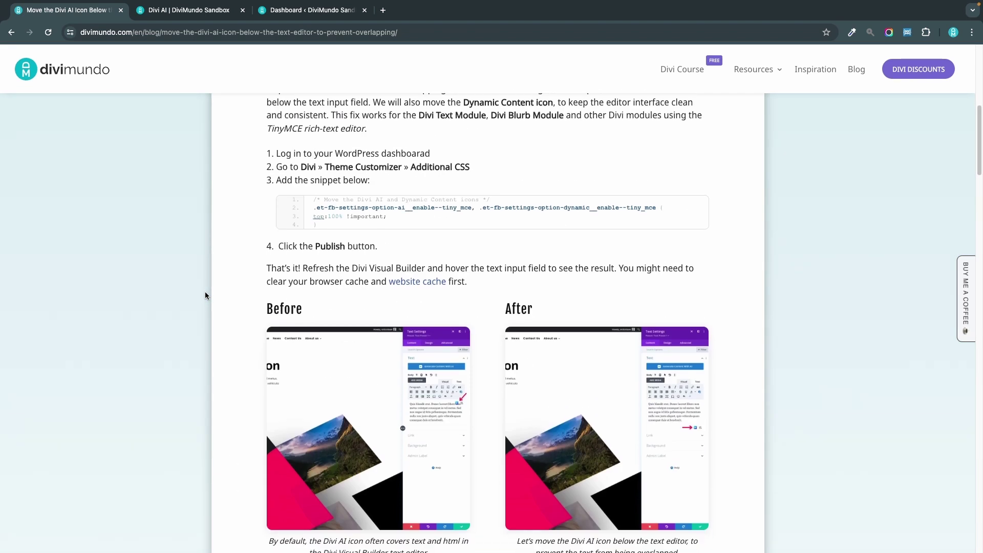
{"action": "scroll", "coordinate": [205, 296], "scroll_direction": "down", "scroll_amount": 1}
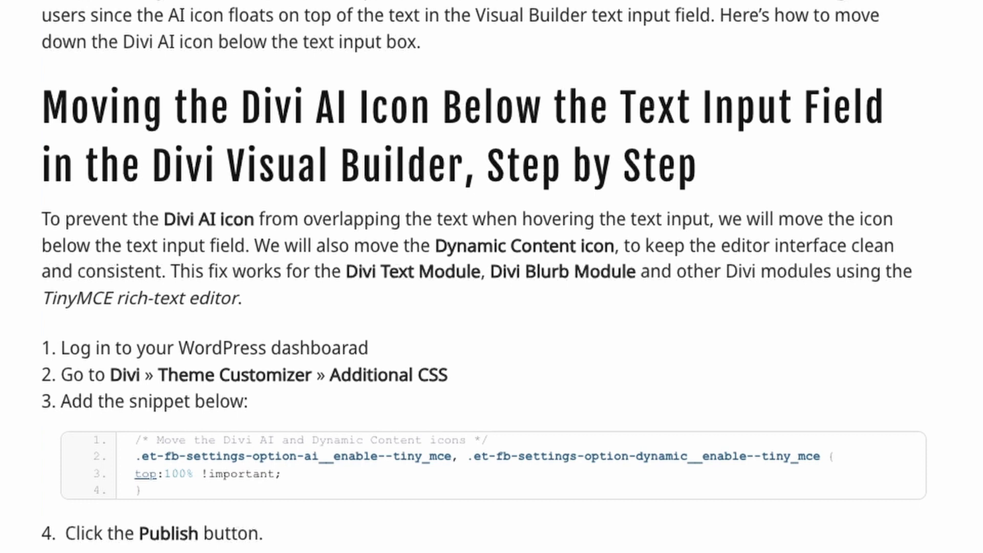
{"action": "mouse_move", "coordinate": [518, 475]}
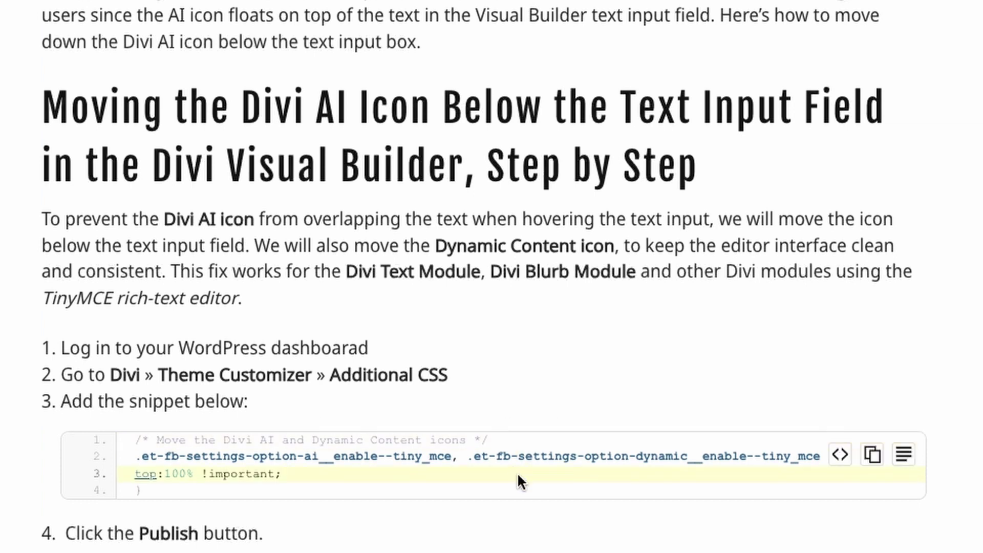
{"action": "left_click", "coordinate": [872, 456]}
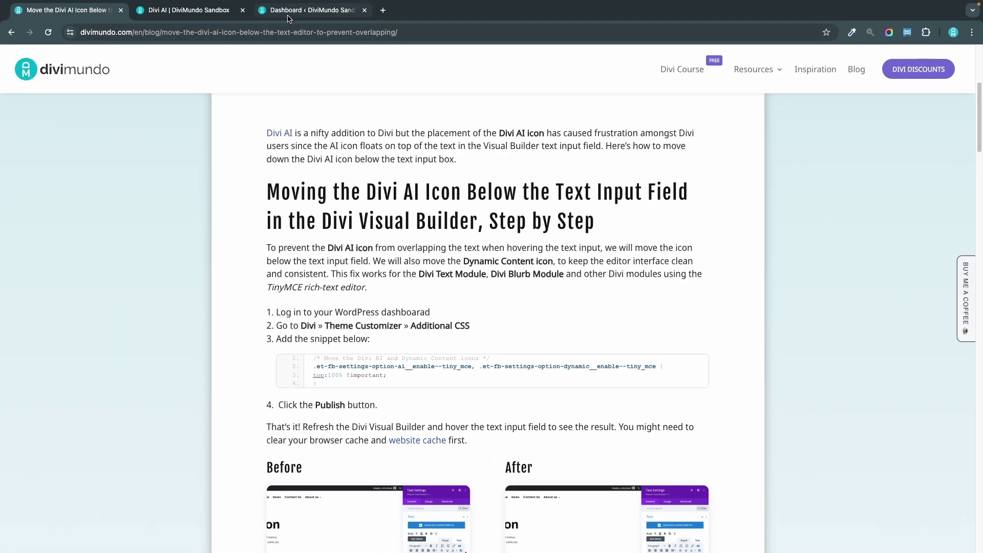
{"action": "left_click", "coordinate": [290, 11]}
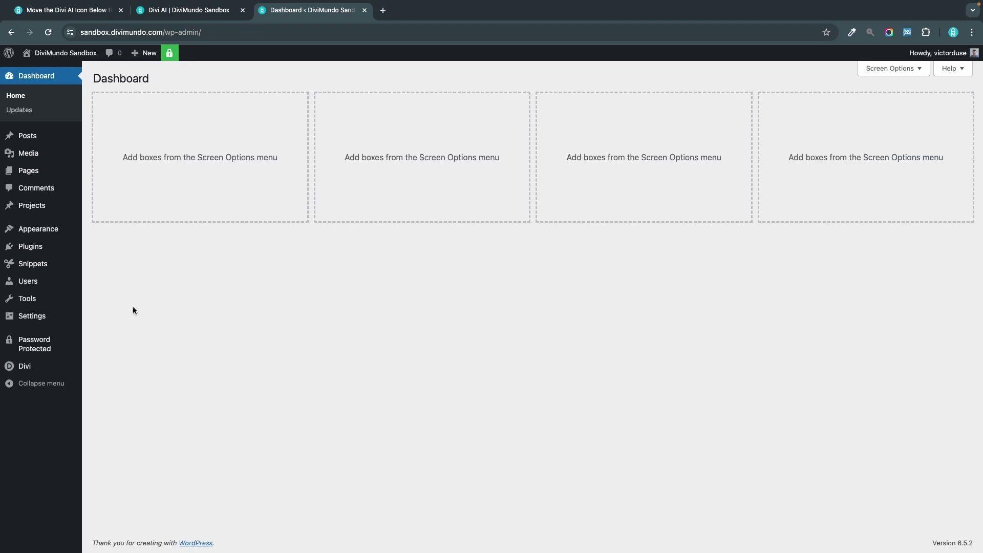
Paste the icon-moving CSS into the Divi Theme Customizer's Additional CSS and publish it.
{"action": "mouse_move", "coordinate": [28, 365]}
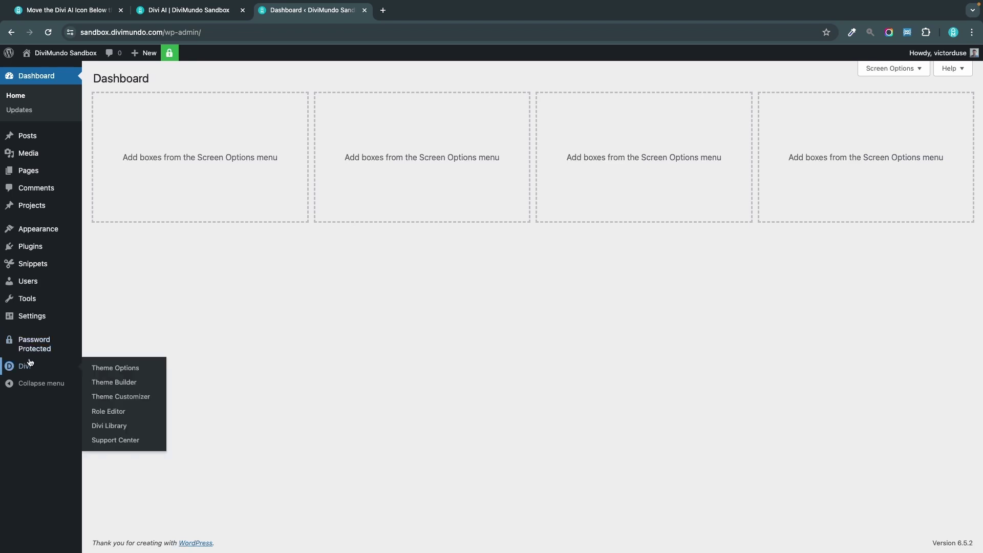
{"action": "left_click", "coordinate": [104, 394]}
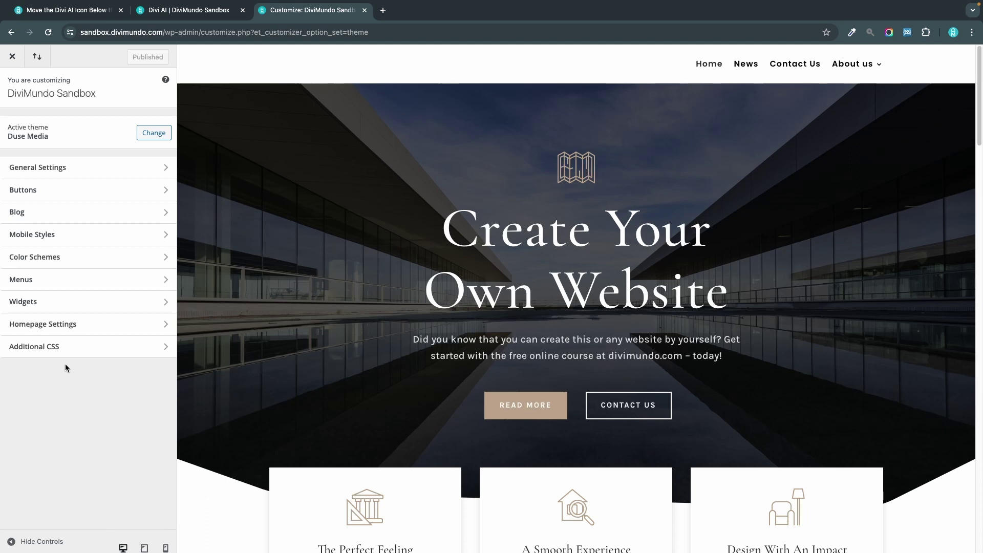
{"action": "left_click", "coordinate": [66, 348]}
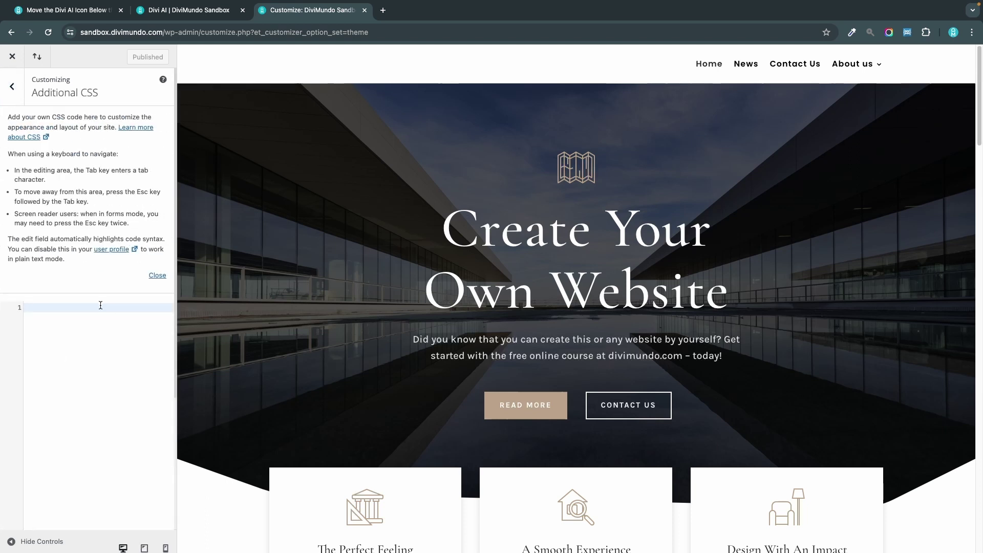
{"action": "key", "text": "super+v"}
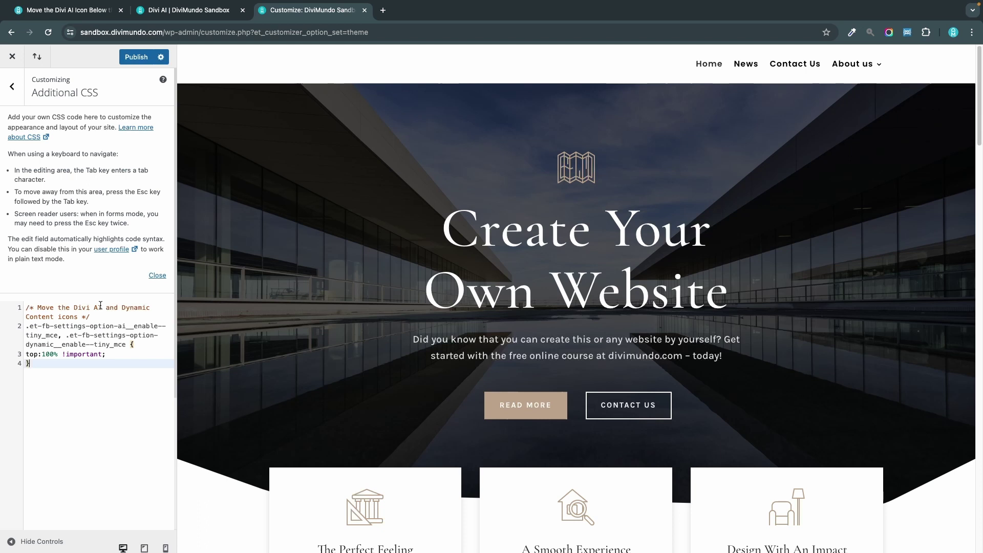
{"action": "left_click", "coordinate": [137, 57]}
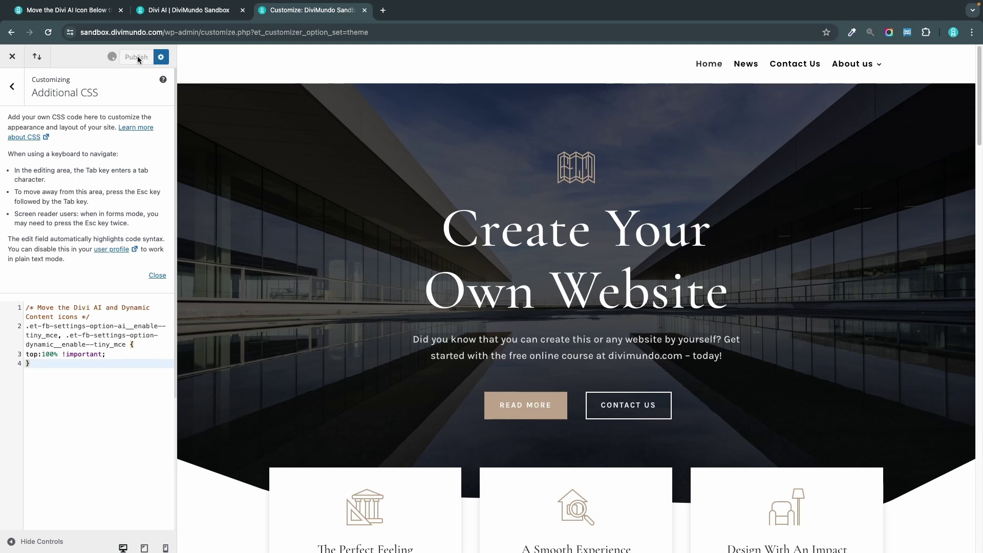
Reload the Divi AI page in the Visual Builder and open the Text module's settings.
{"action": "left_click", "coordinate": [188, 13]}
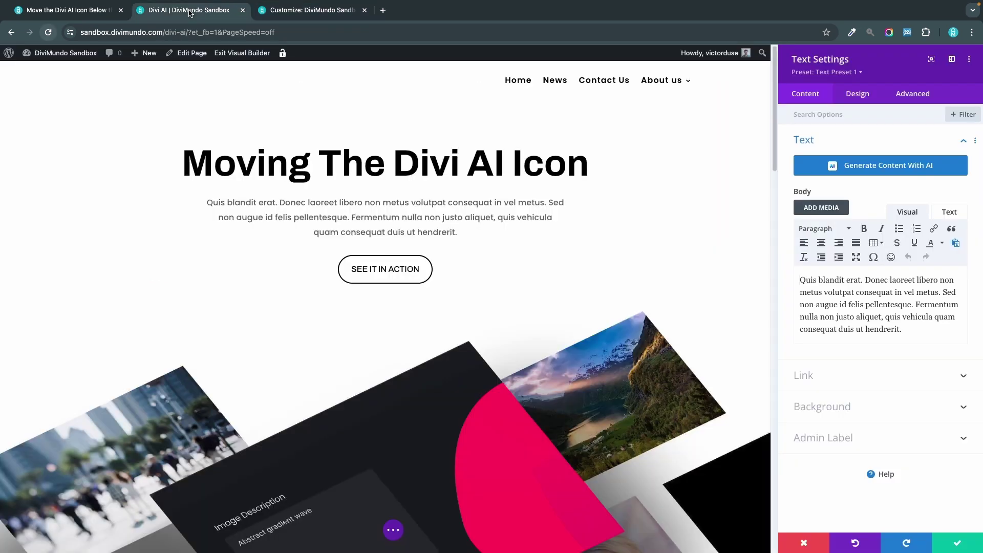
{"action": "left_click", "coordinate": [47, 33]}
{"action": "left_click", "coordinate": [516, 204]}
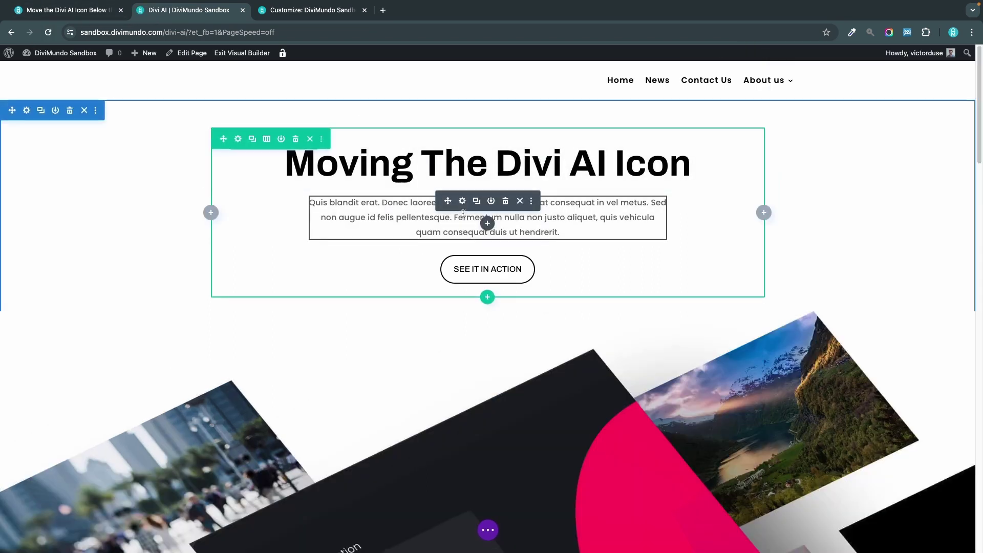
{"action": "left_click", "coordinate": [462, 201]}
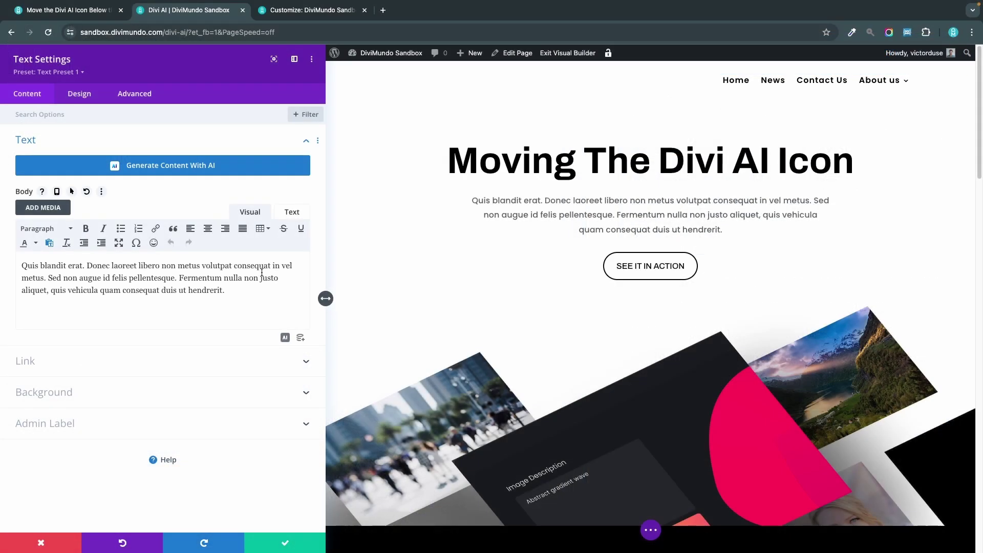
Keep the text settings changes, then save the page and exit the Visual Builder.
{"action": "left_click", "coordinate": [279, 542]}
{"action": "left_click", "coordinate": [237, 53]}
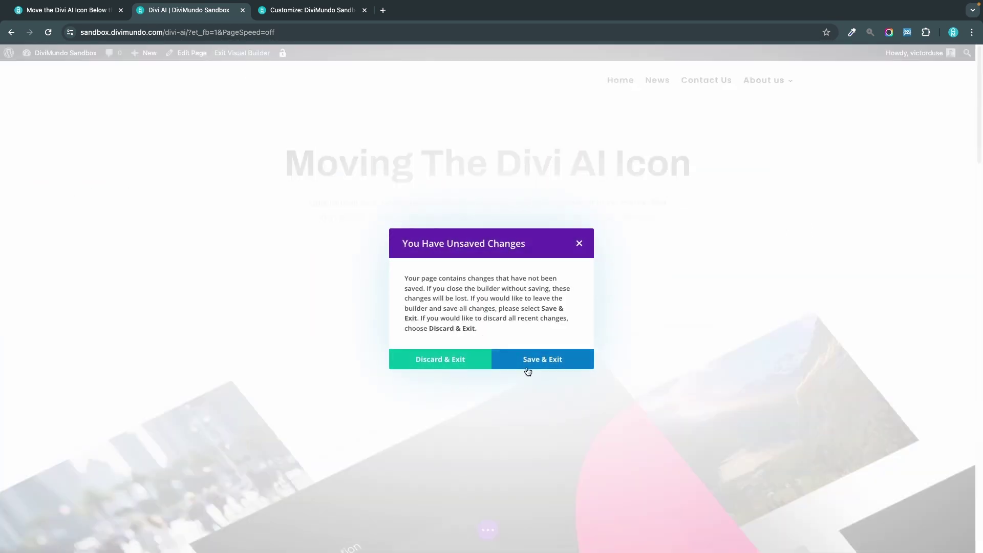
{"action": "left_click", "coordinate": [527, 359]}
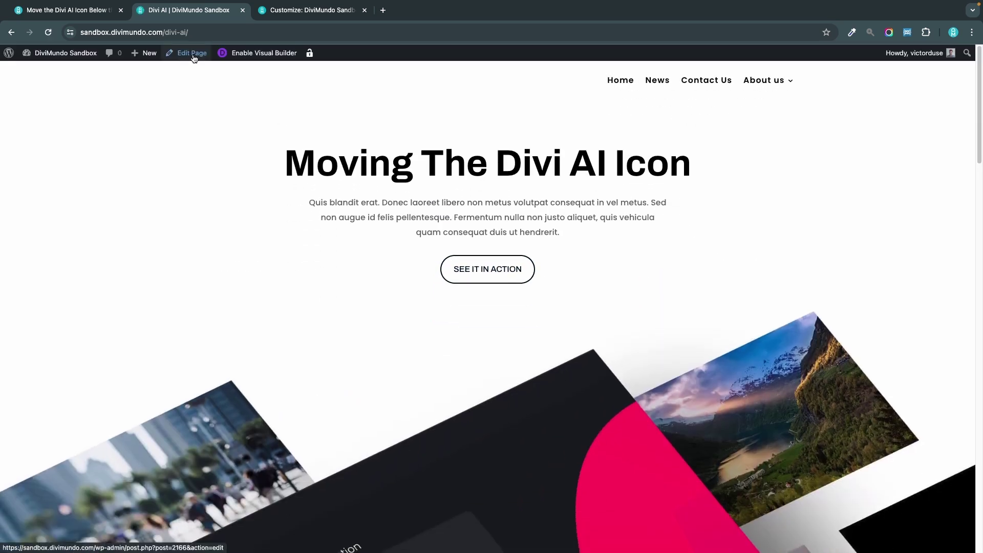
Open the Text module's settings in the backend builder to check the icon position.
{"action": "left_click", "coordinate": [193, 53]}
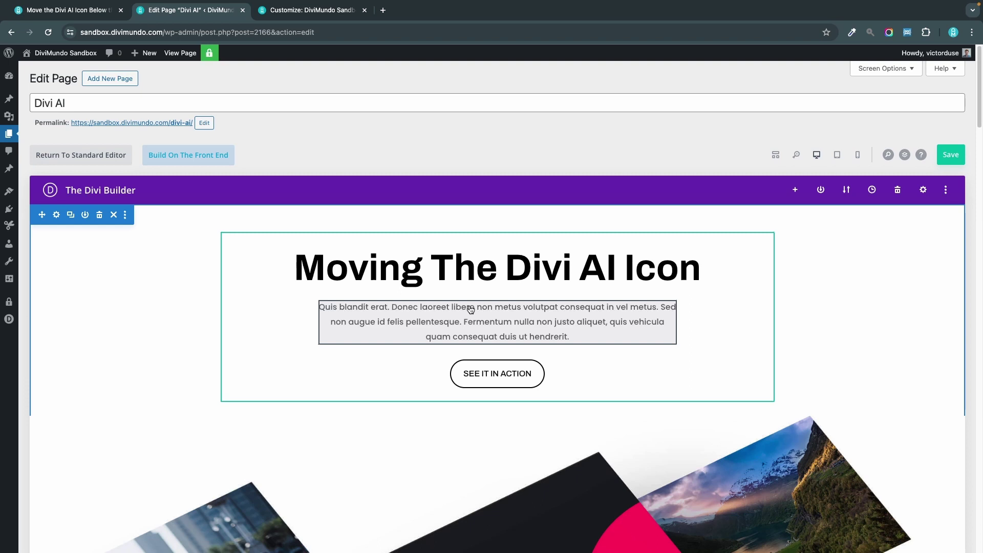
{"action": "left_click", "coordinate": [470, 306]}
{"action": "scroll", "coordinate": [333, 277], "scroll_direction": "down", "scroll_amount": 3}
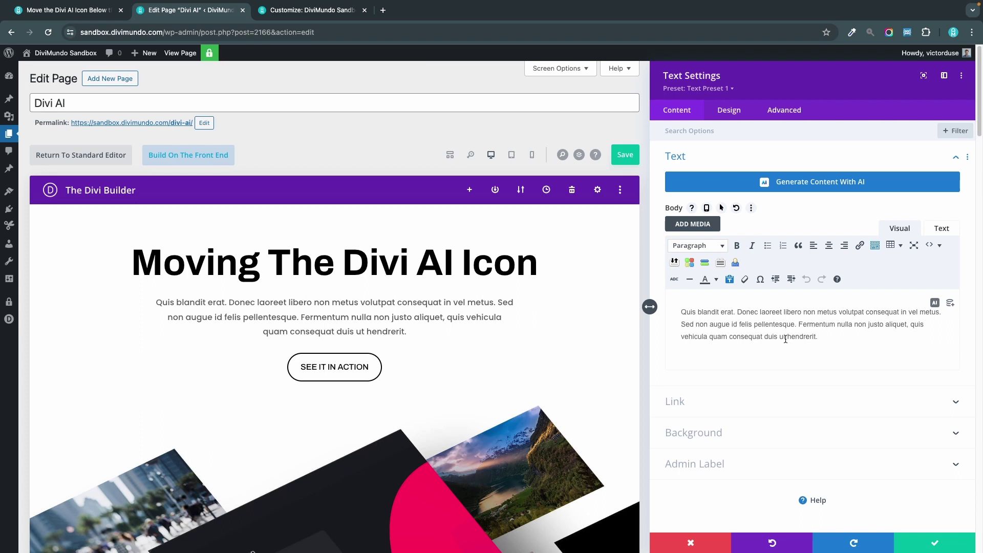
Leave the Customizer for the dashboard and start adding a new plugin.
{"action": "left_click", "coordinate": [316, 10]}
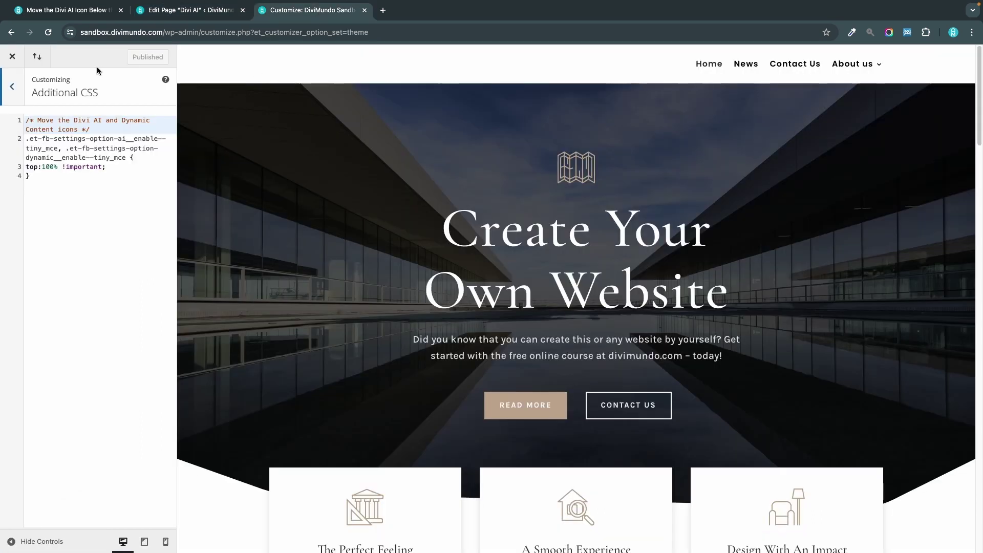
{"action": "left_click", "coordinate": [12, 56]}
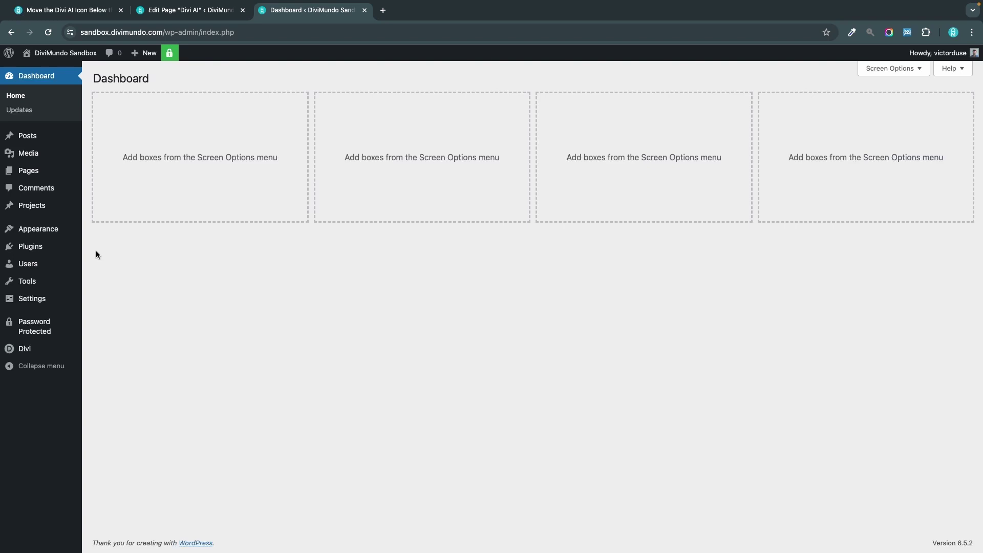
{"action": "left_click", "coordinate": [31, 247]}
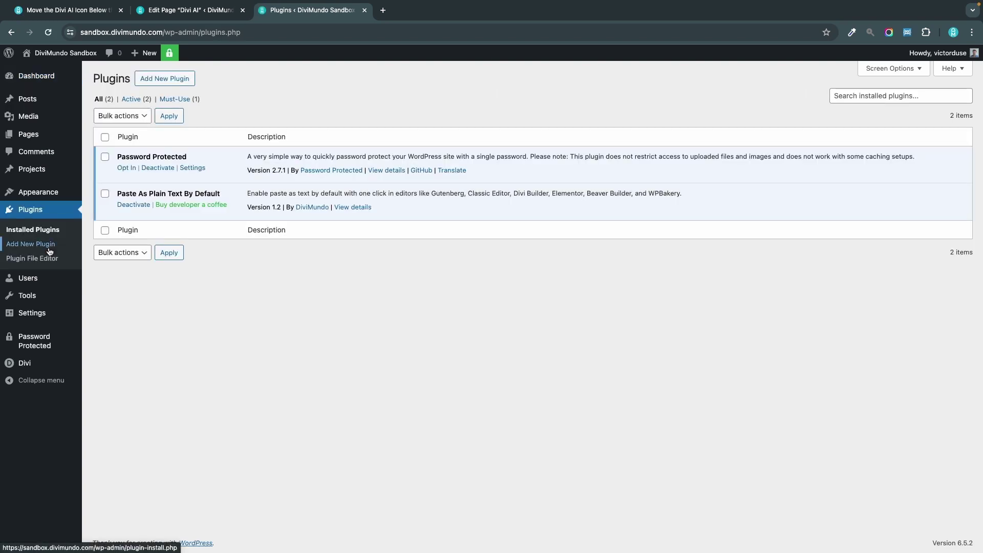
{"action": "left_click", "coordinate": [165, 80]}
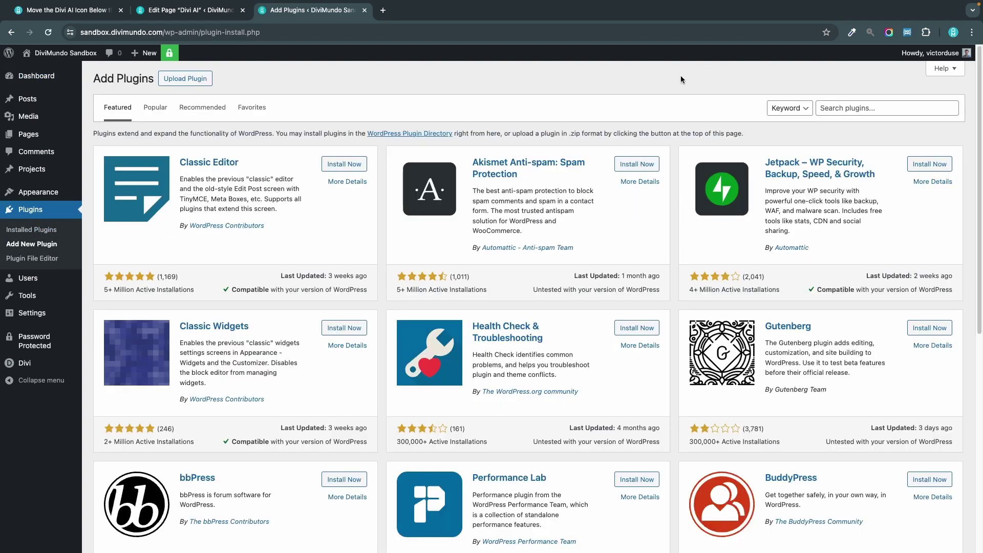
Search for 'admin css mu', then install and activate the Admin CSS MU plugin.
{"action": "left_click", "coordinate": [830, 107]}
{"action": "type", "text": "admin css ,"}
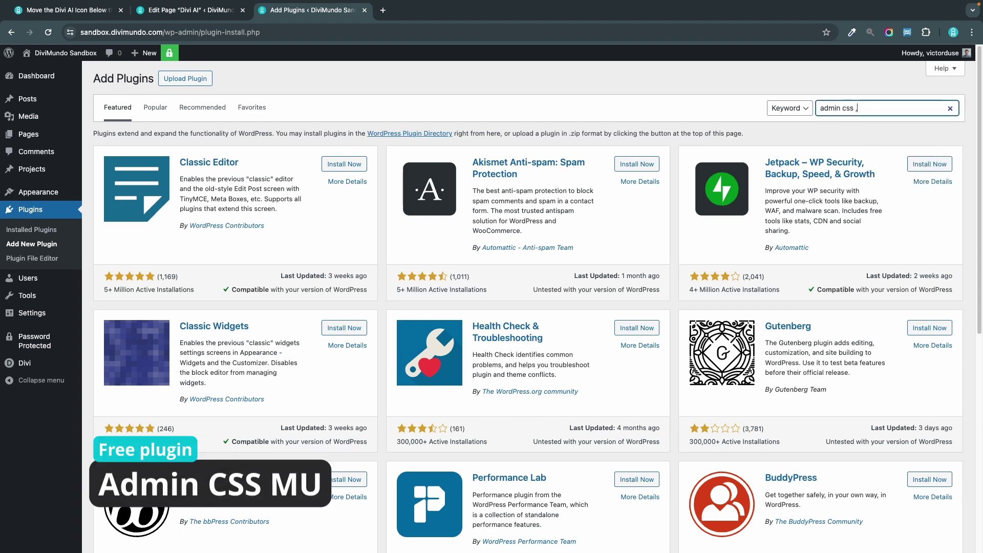
{"action": "key", "text": "BackSpace"}
{"action": "type", "text": "mu"}
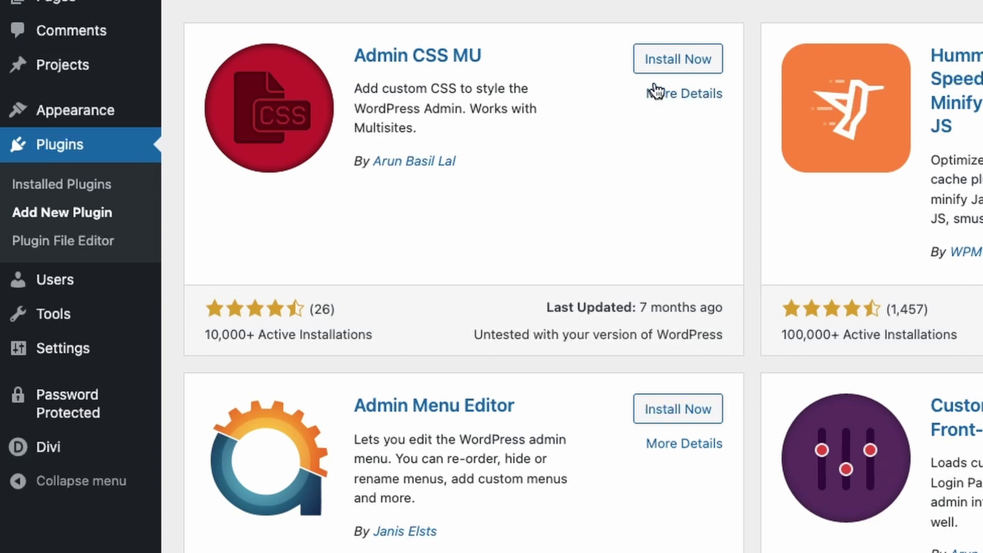
{"action": "left_click", "coordinate": [668, 60]}
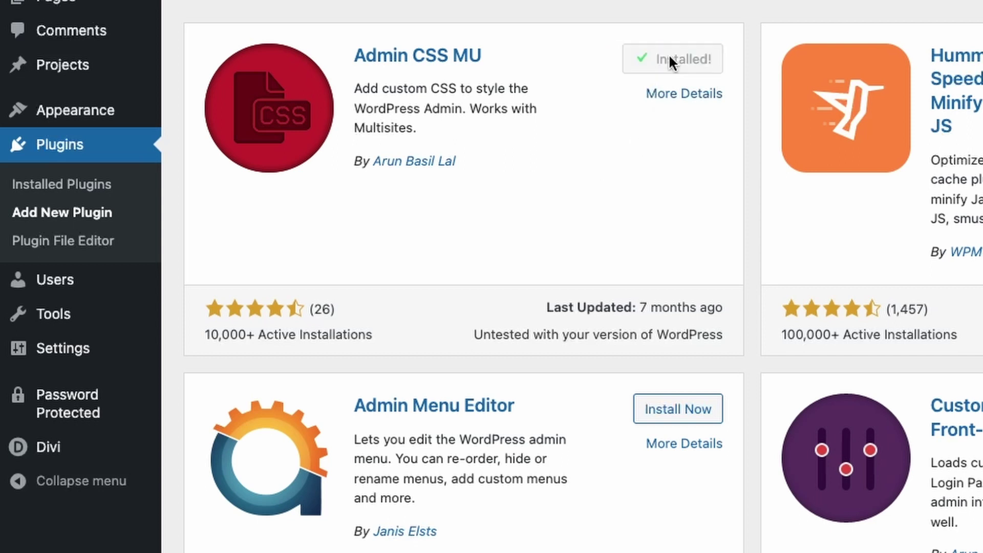
{"action": "left_click", "coordinate": [672, 63]}
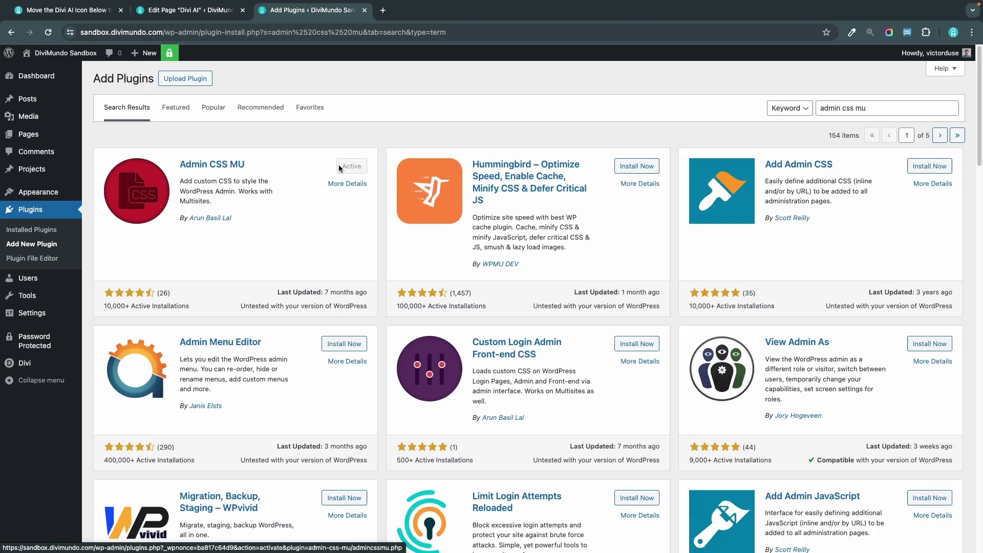
{"action": "mouse_move", "coordinate": [101, 119]}
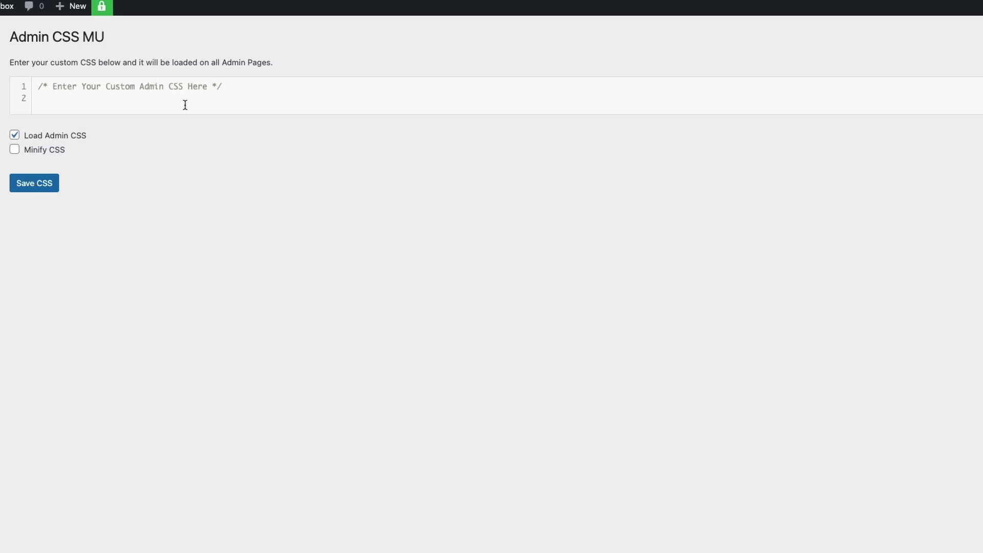
Save the icon-repositioning CSS in Admin CSS MU and return to the Divi AI page editor.
{"action": "type", "text": "/* Move the Divi AI and Dynamic Content icons */ .et-fb-settings-option-ai__enable--tiny_mce, .et-fb-settings-option-dynamic__enable--tiny_mce { top:100% !important; }"}
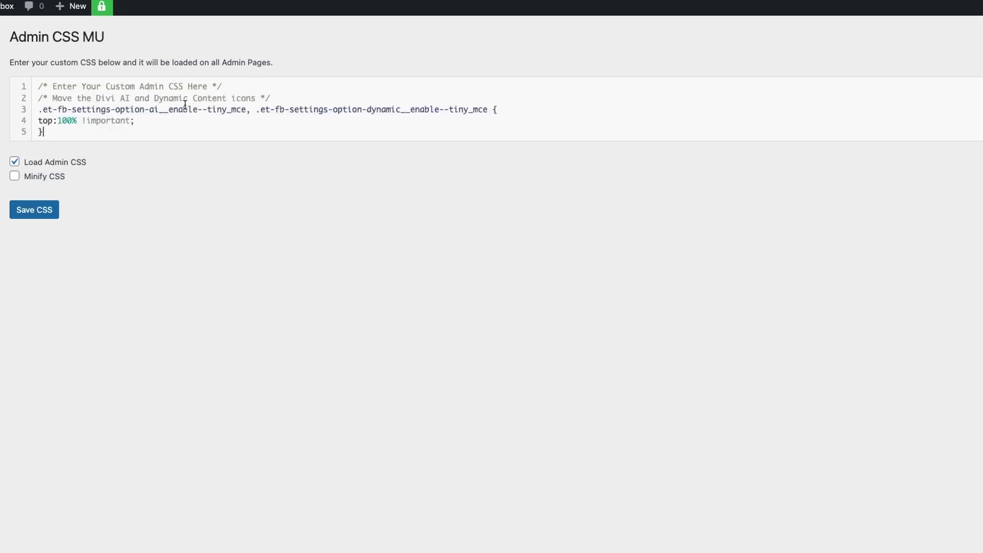
{"action": "left_click", "coordinate": [23, 207]}
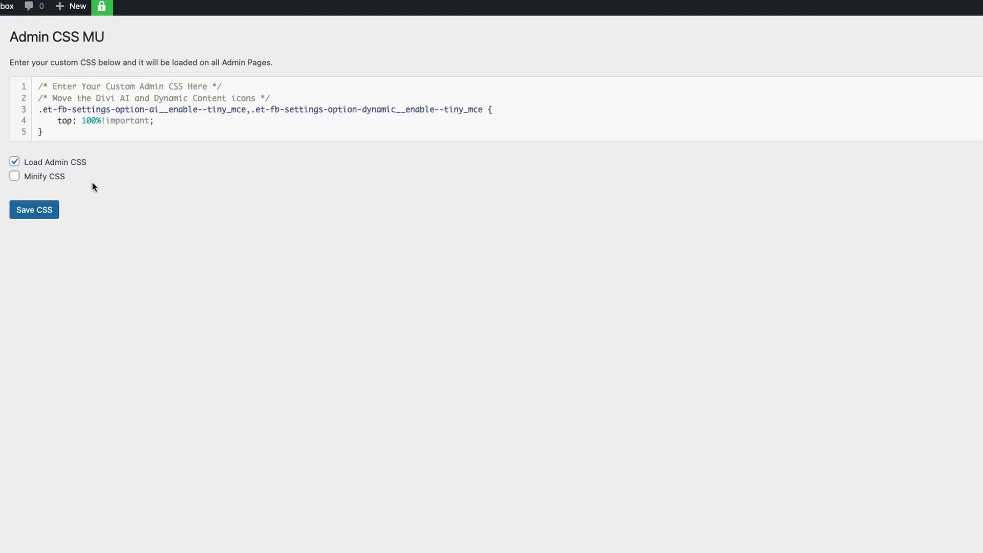
{"action": "left_click", "coordinate": [167, 9]}
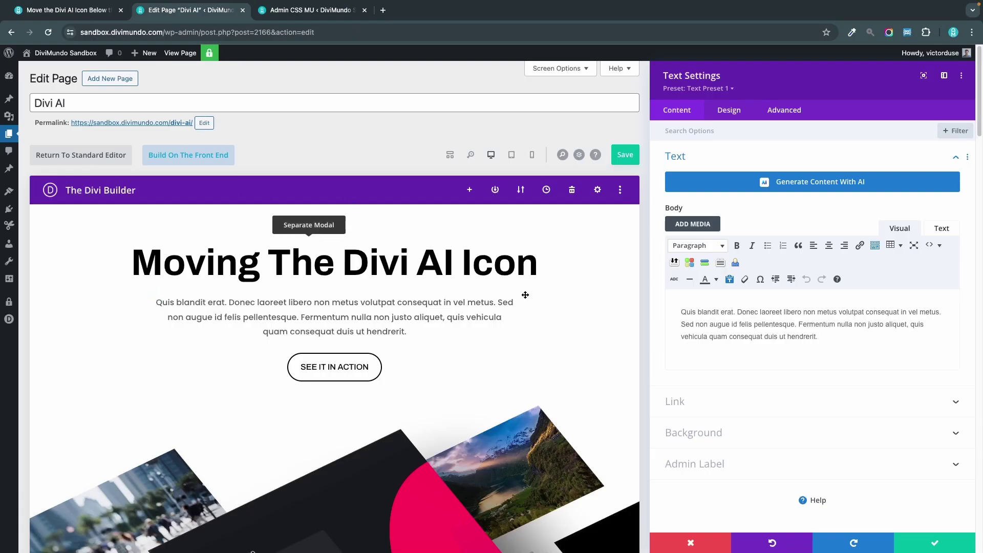
Reload the Divi AI page and confirm the Text module's icons sit below its editor.
{"action": "left_click", "coordinate": [48, 31]}
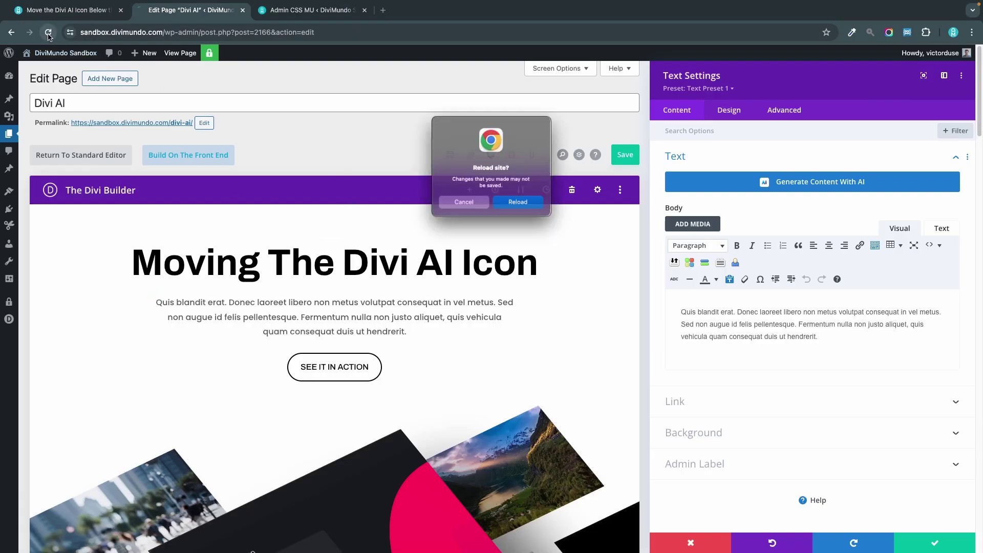
{"action": "left_click", "coordinate": [514, 209]}
{"action": "mouse_move", "coordinate": [492, 238]}
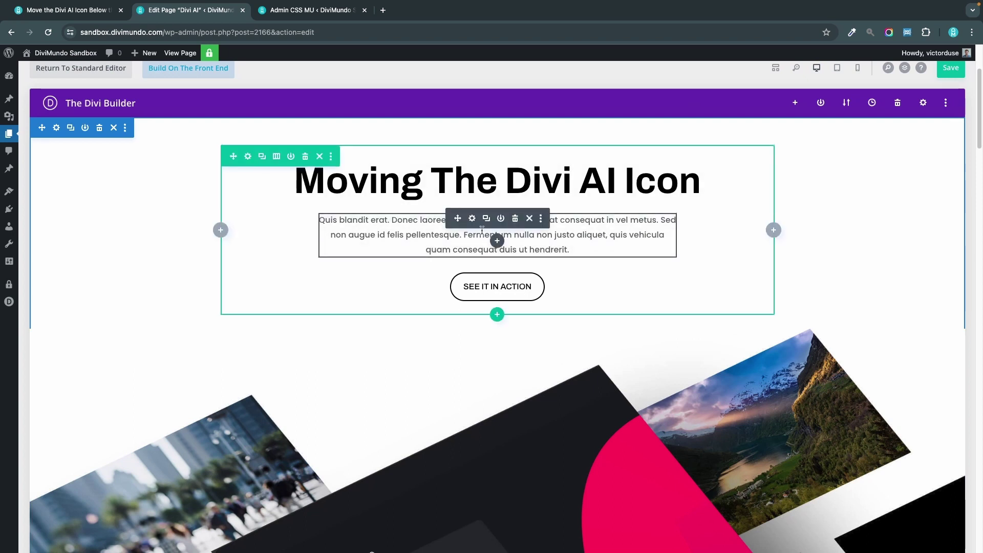
{"action": "left_click", "coordinate": [472, 220]}
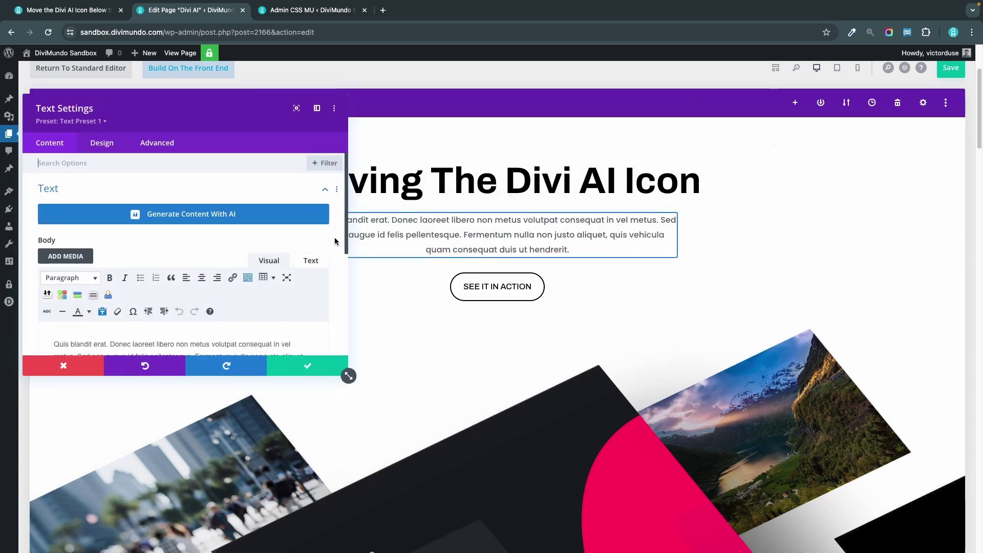
{"action": "scroll", "coordinate": [333, 238], "scroll_direction": "down", "scroll_amount": 3}
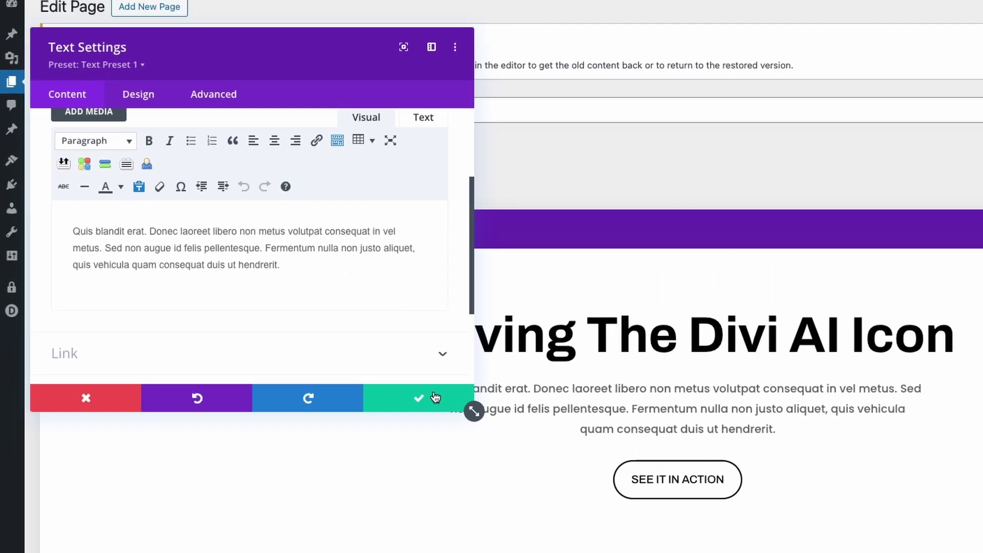
{"action": "left_click", "coordinate": [613, 455]}
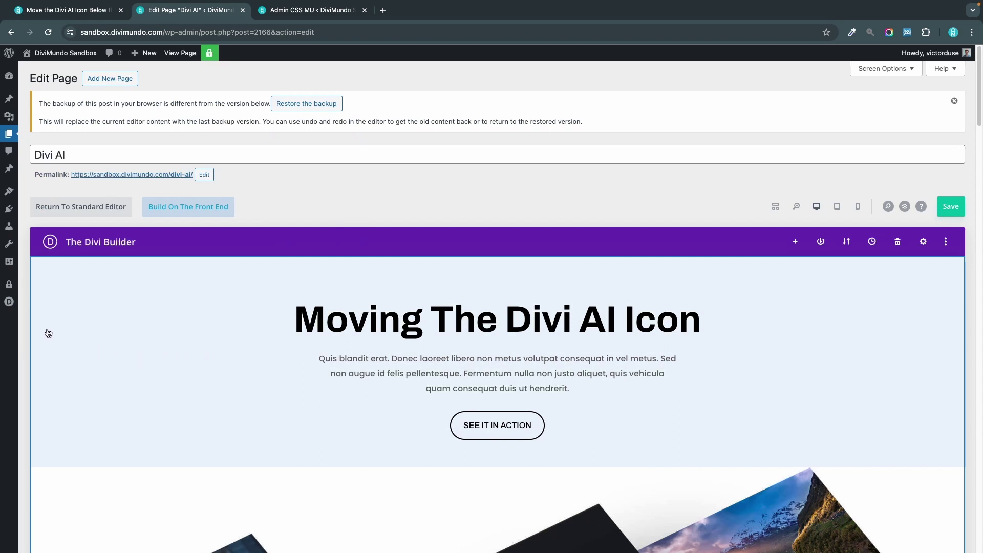
Save the page and leave the builder for the Divi Theme Builder.
{"action": "mouse_move", "coordinate": [8, 302]}
{"action": "left_click", "coordinate": [75, 336]}
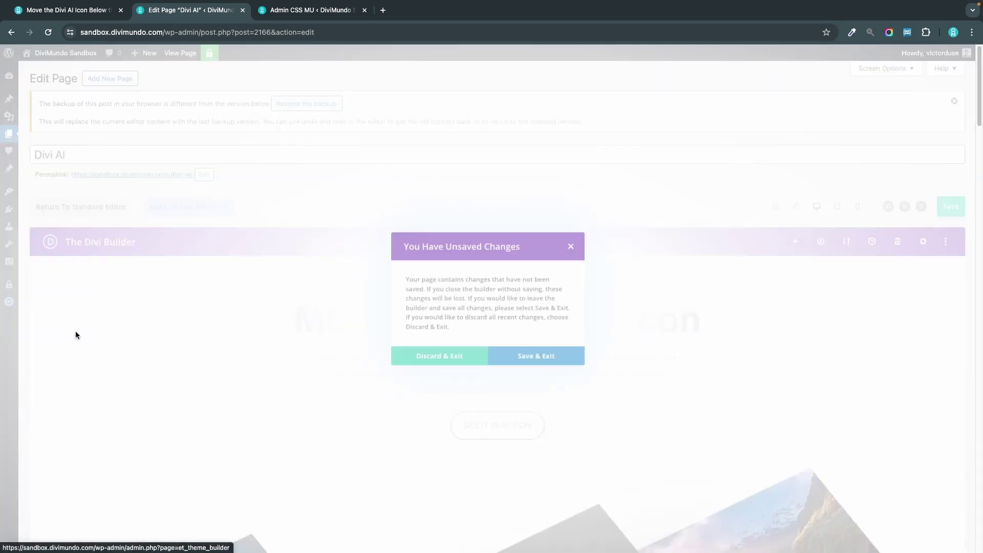
{"action": "left_click", "coordinate": [535, 358]}
Open the Shortcuts text module's settings in the Theme Builder's global footer layout.
{"action": "mouse_move", "coordinate": [51, 352]}
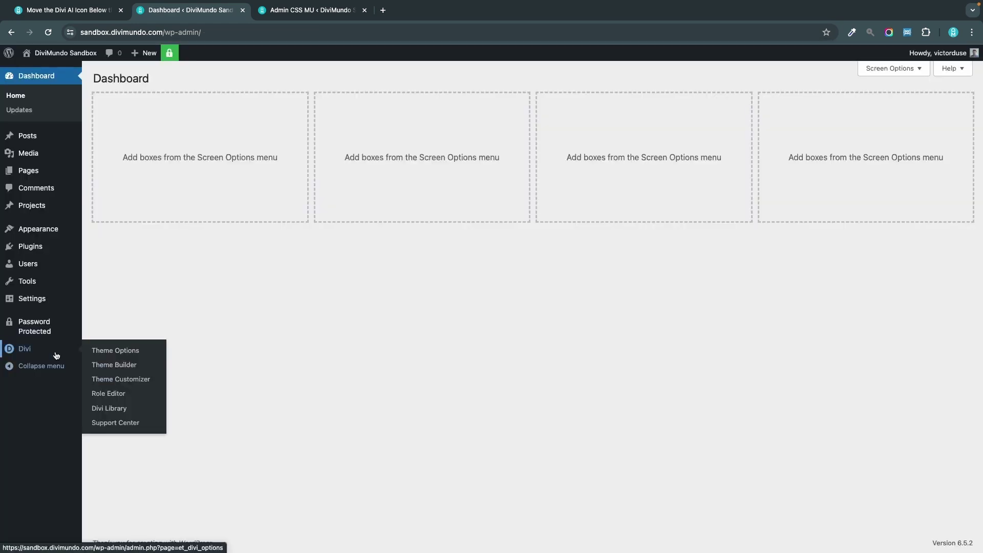
{"action": "left_click", "coordinate": [138, 363]}
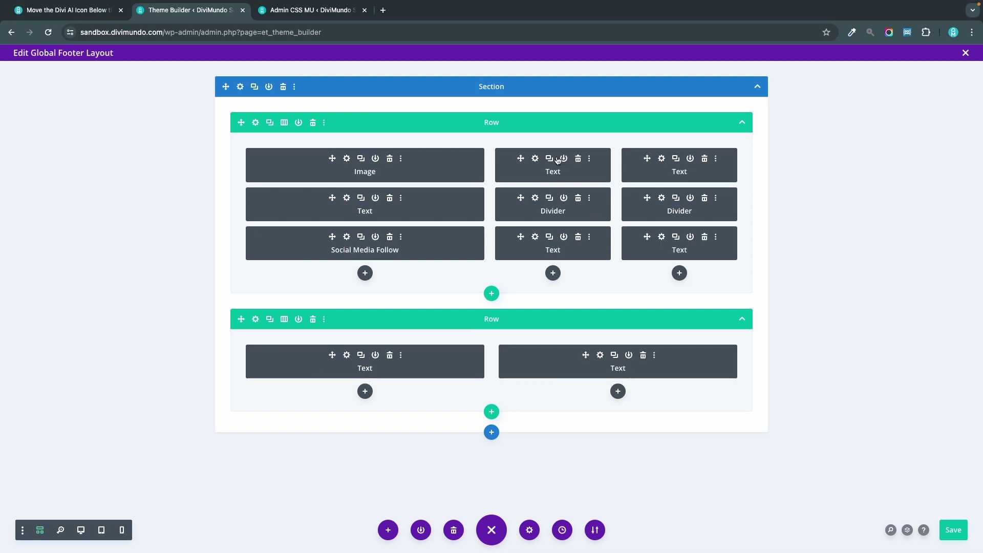
{"action": "left_click", "coordinate": [535, 158]}
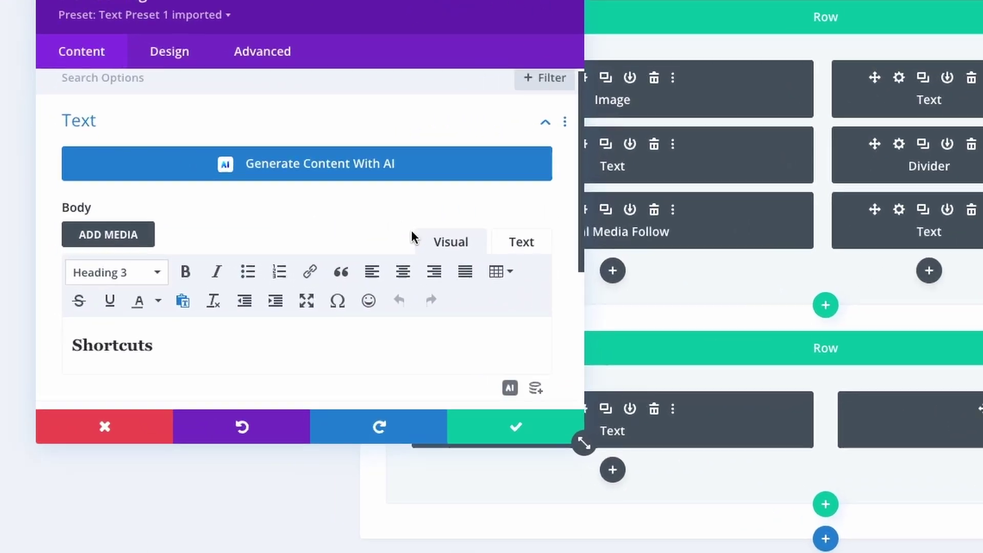
{"action": "scroll", "coordinate": [257, 251], "scroll_direction": "down", "scroll_amount": 2}
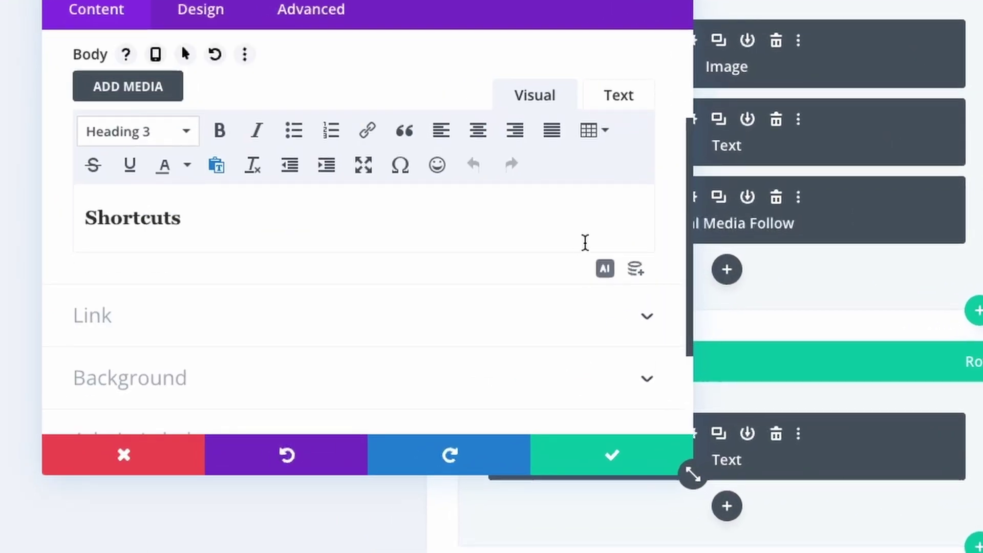